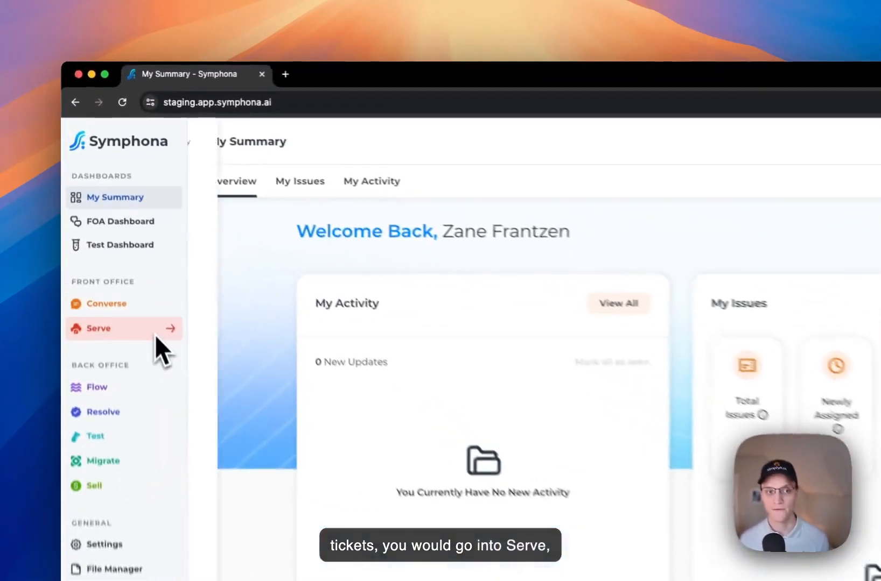
Open the Serve ticket list and view the blank form for creating a service ticket, then close it
{"action": "mouse_move", "coordinate": [177, 344]}
{"action": "left_click", "coordinate": [269, 162]}
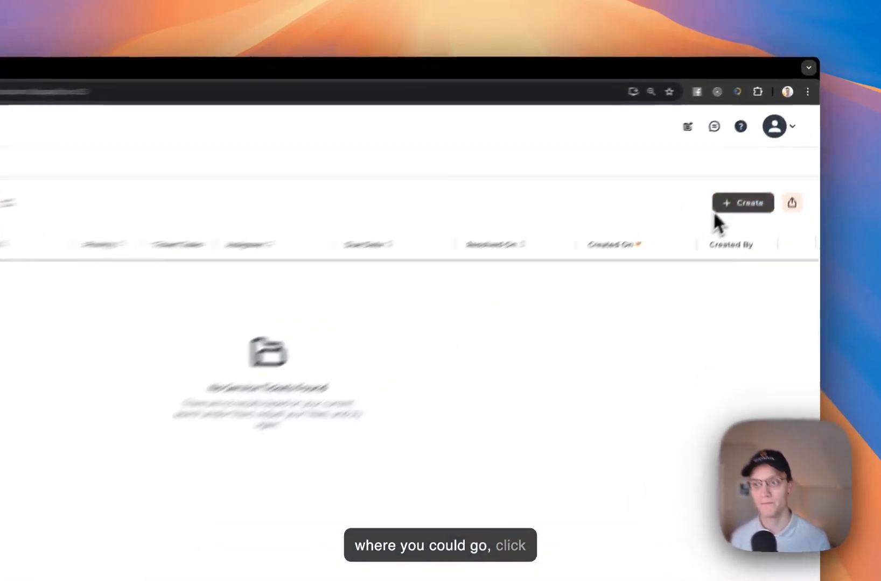
{"action": "left_click", "coordinate": [762, 153]}
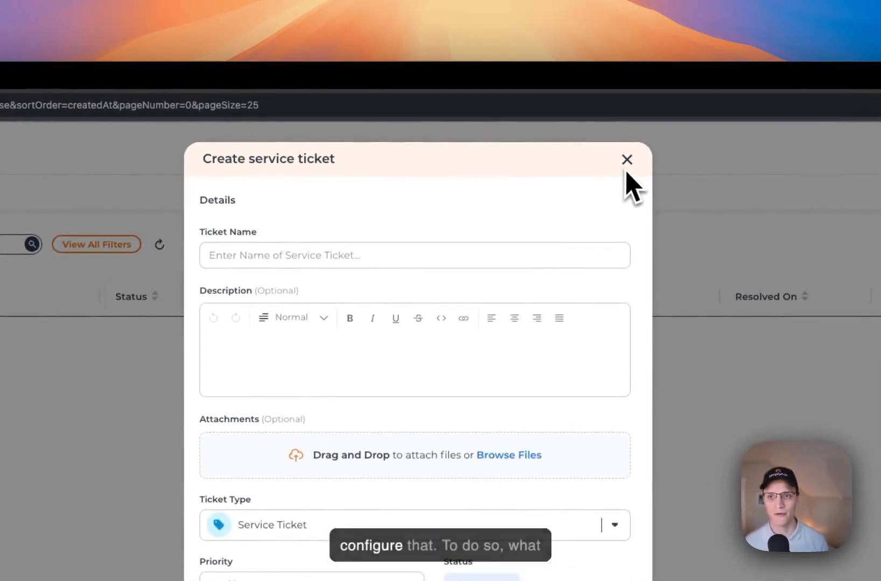
{"action": "left_click", "coordinate": [626, 165]}
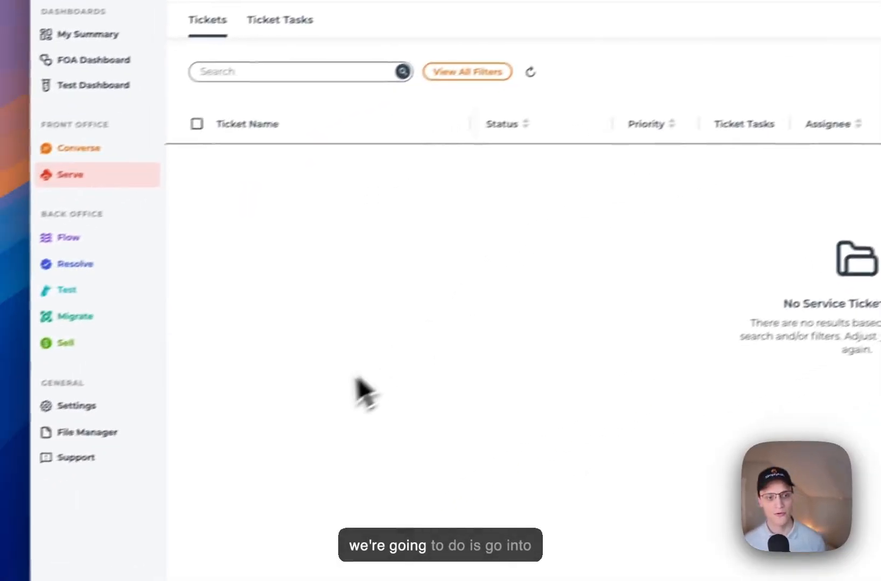
Create a new service ticket type named IT Request in the Front Office settings
{"action": "left_click", "coordinate": [128, 414]}
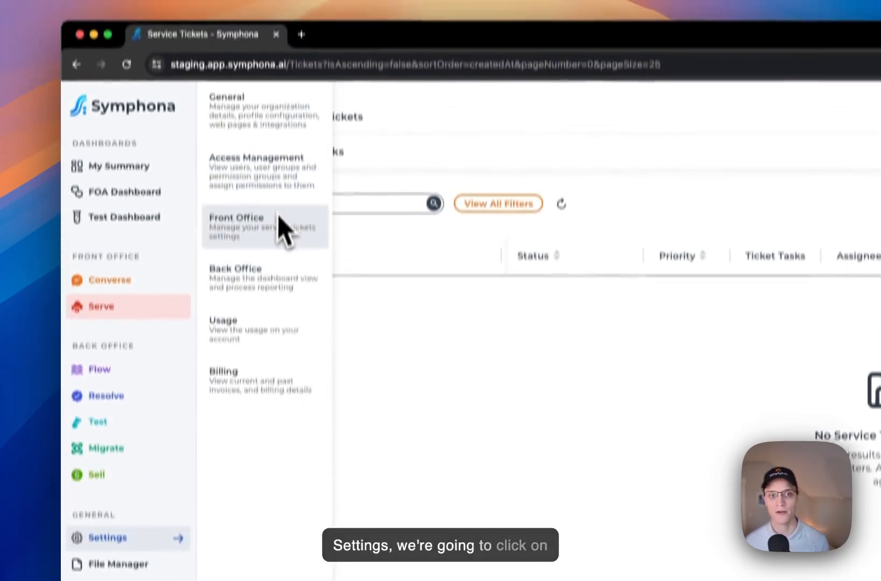
{"action": "left_click", "coordinate": [278, 224]}
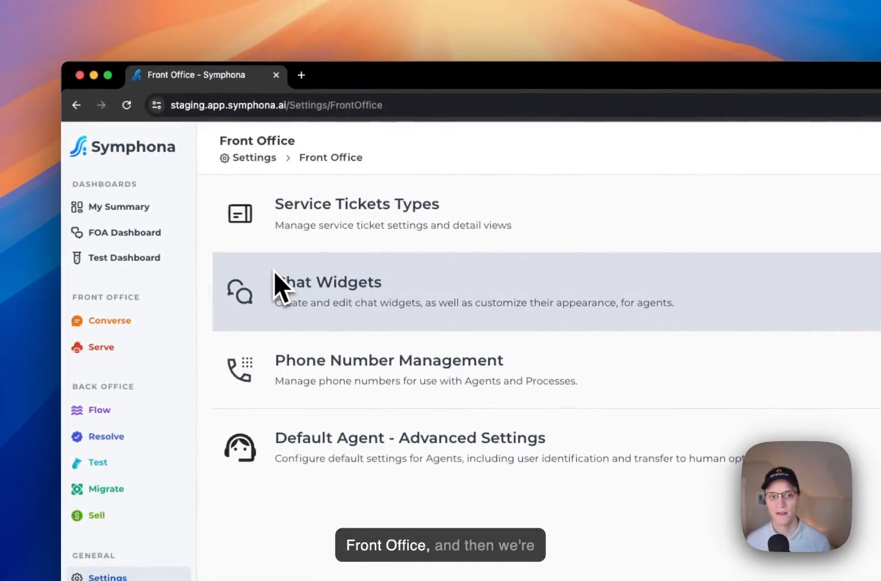
{"action": "left_click", "coordinate": [373, 227]}
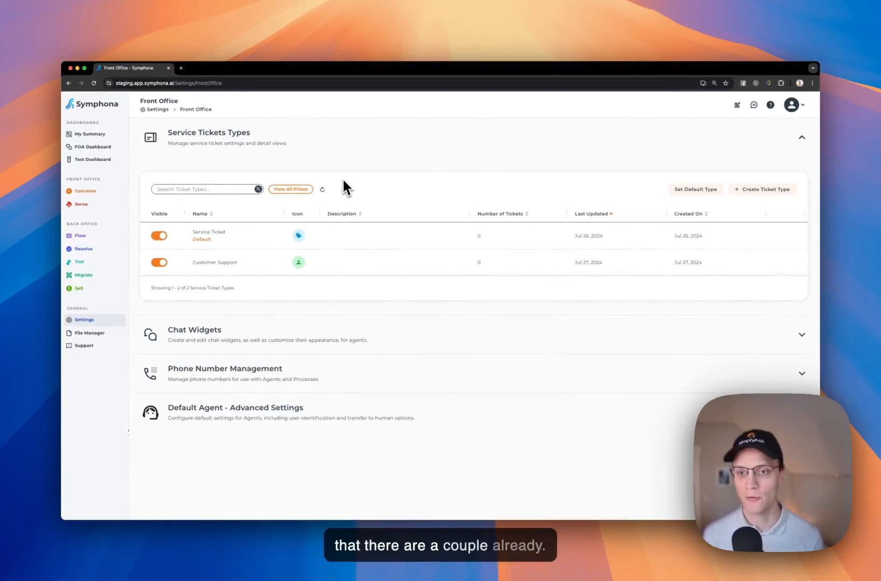
{"action": "left_click", "coordinate": [228, 262]}
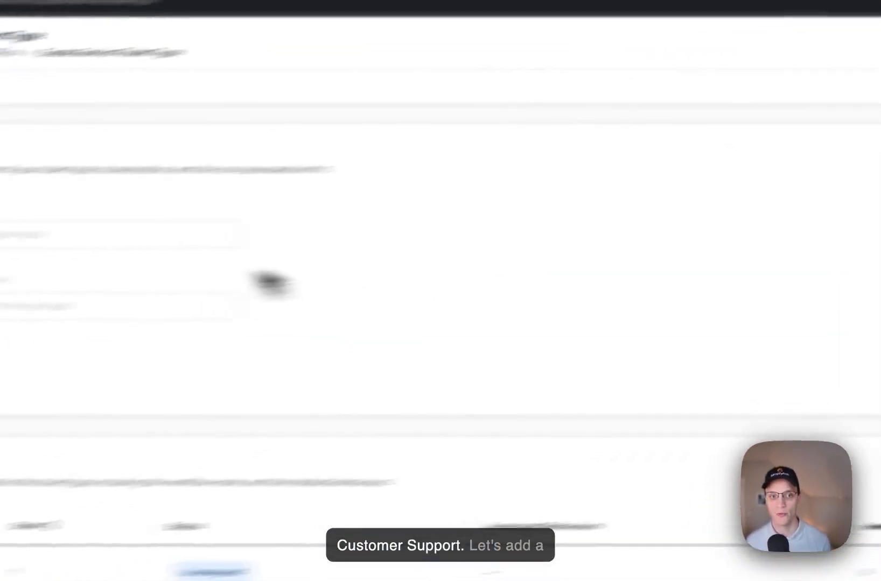
{"action": "type", "text": "IT Request"}
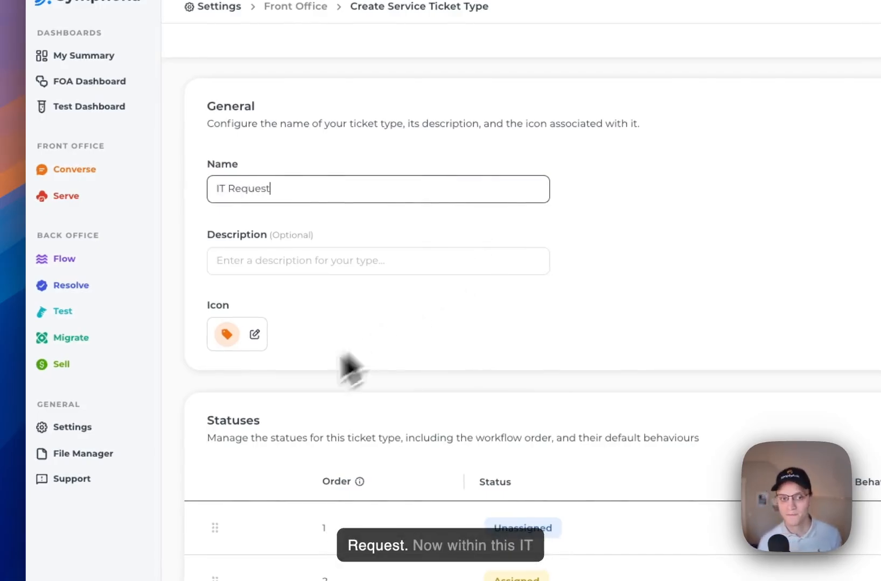
Change the ticket type's icon to an indigo gear and save it
{"action": "left_click", "coordinate": [255, 336]}
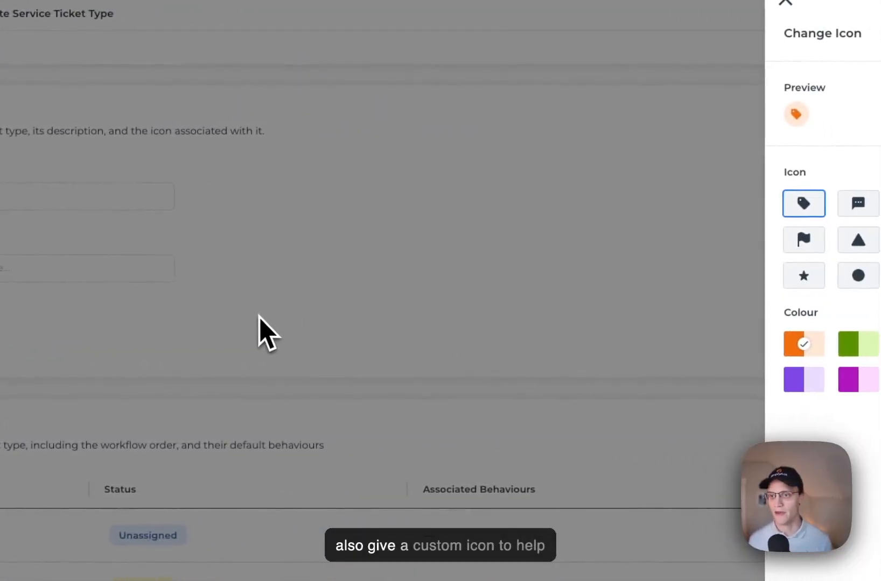
{"action": "left_click", "coordinate": [674, 335]}
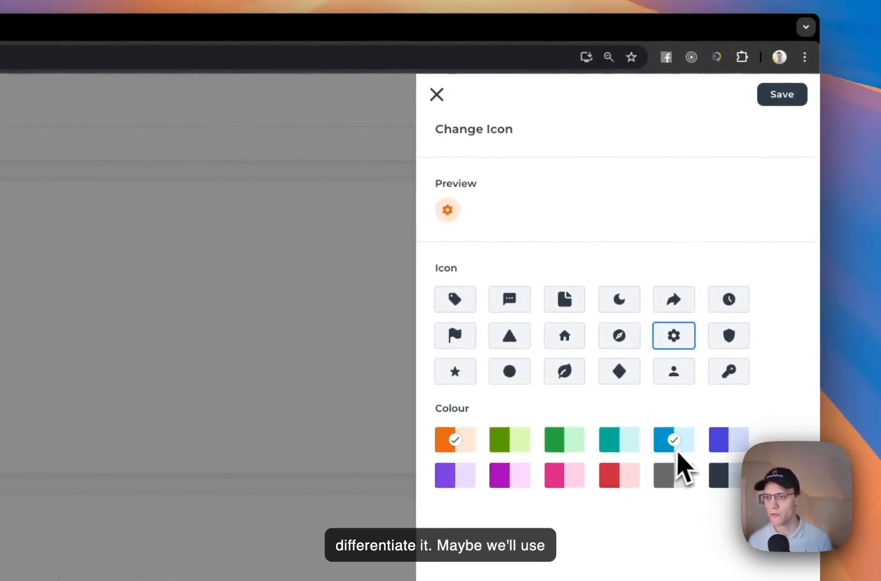
{"action": "left_click", "coordinate": [724, 440]}
{"action": "left_click", "coordinate": [780, 95]}
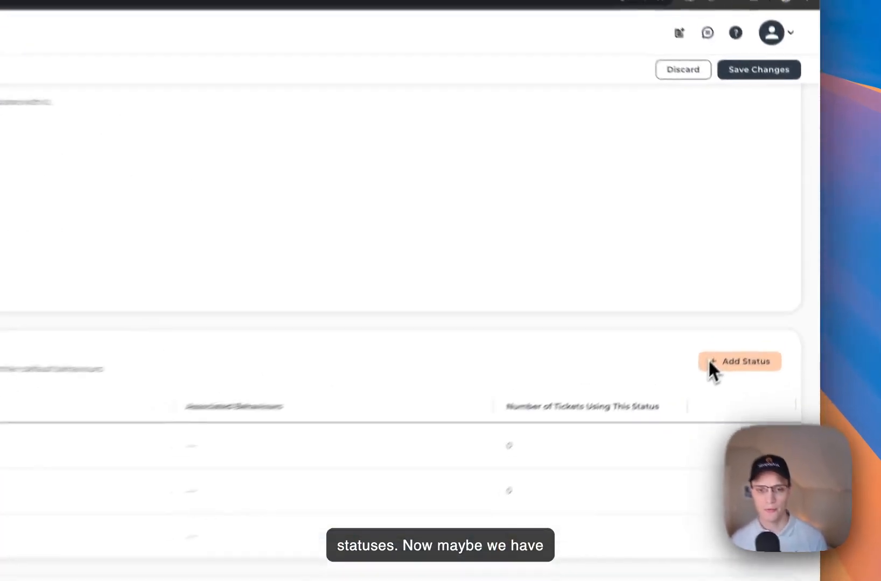
Add a red status named Blocked and place it before Resolved in the status order
{"action": "left_click", "coordinate": [756, 299]}
{"action": "left_click", "coordinate": [697, 203]}
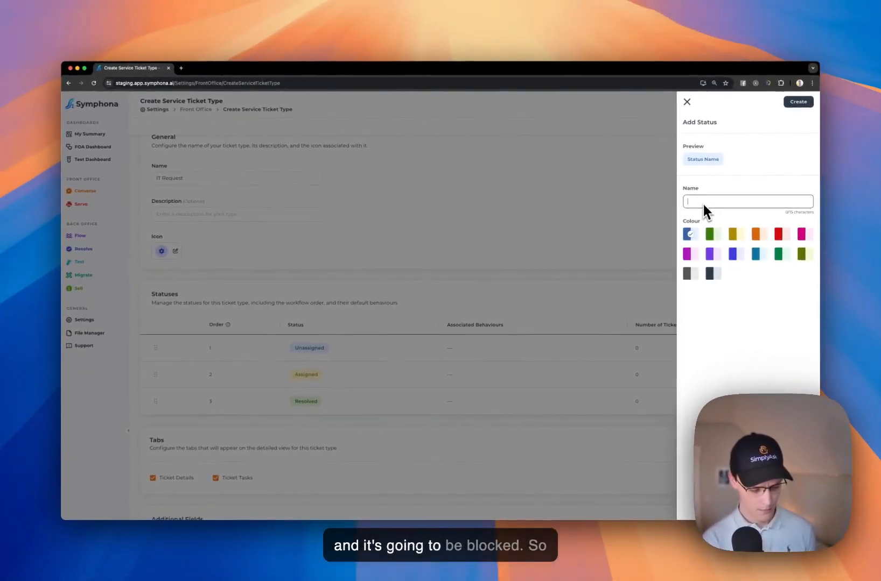
{"action": "type", "text": "Blocked"}
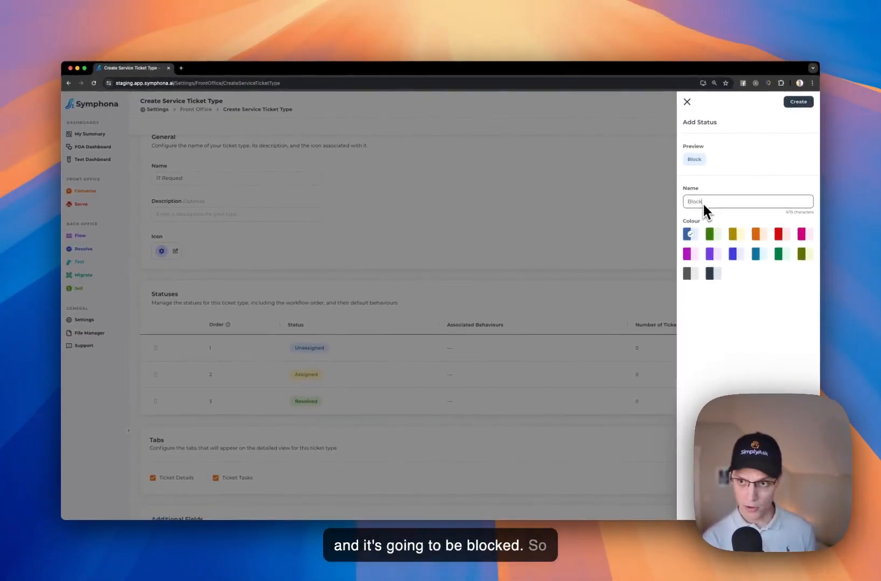
{"action": "left_click", "coordinate": [778, 234]}
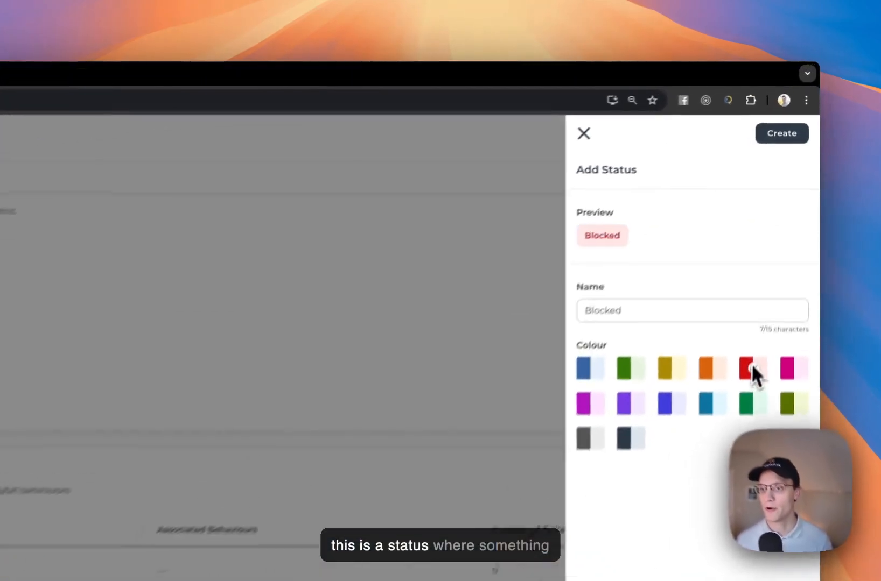
{"action": "left_click", "coordinate": [798, 102]}
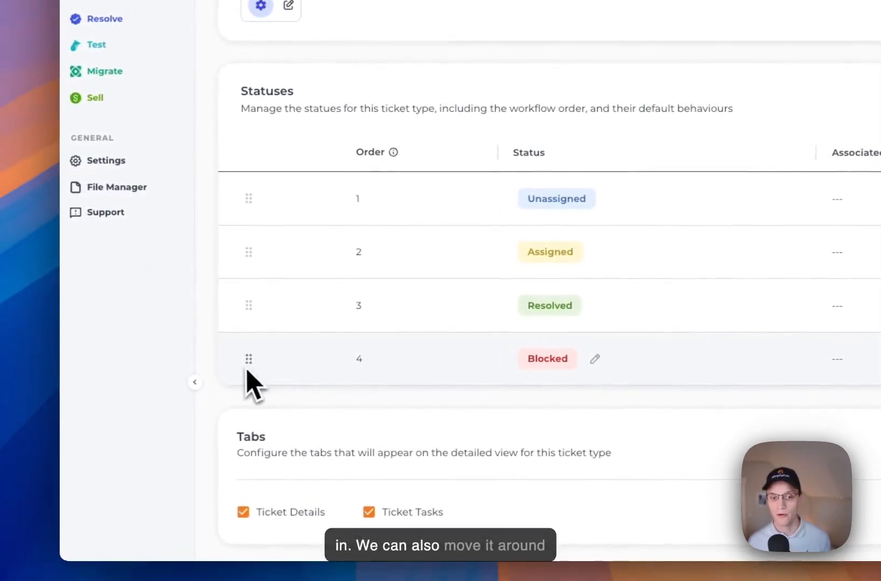
{"action": "left_click_drag", "start_coordinate": [247, 361], "coordinate": [260, 303]}
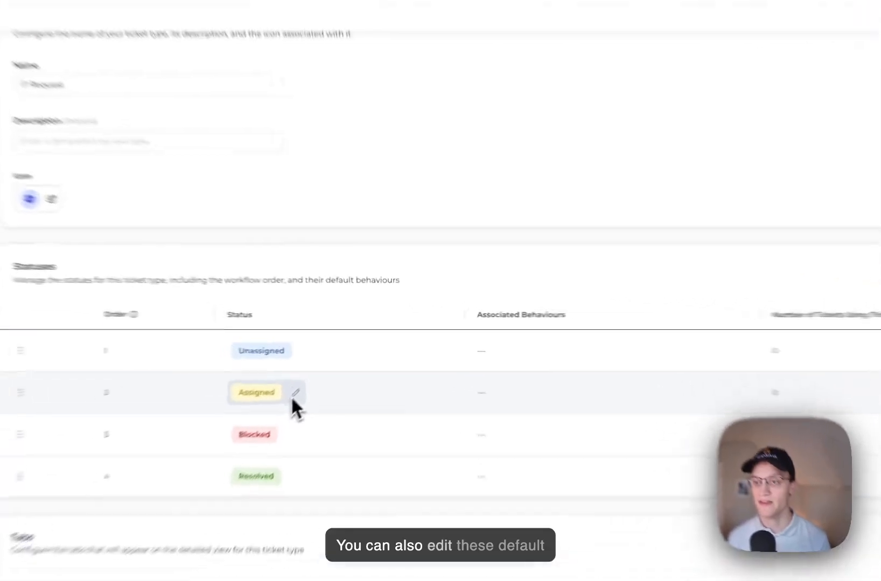
Delete the default Assigned status from the ticket type
{"action": "left_click", "coordinate": [327, 368]}
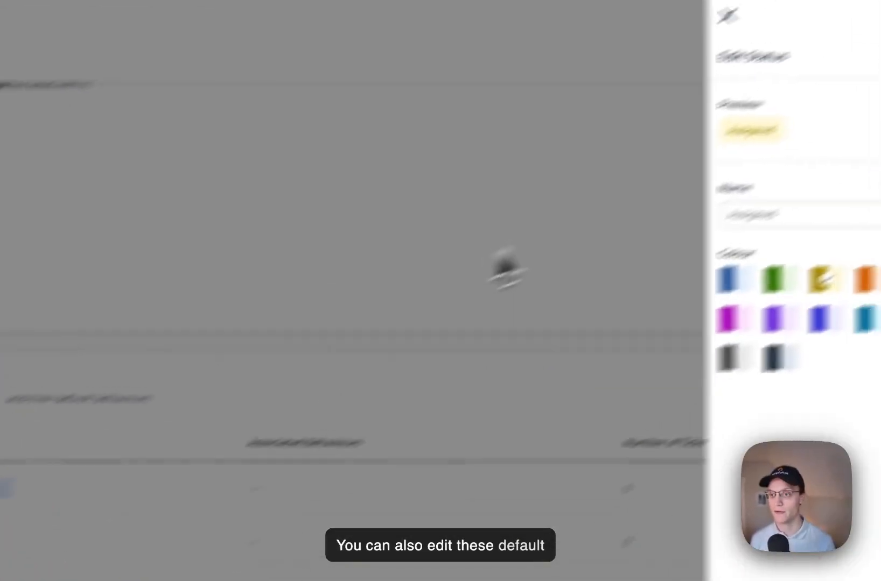
{"action": "left_click", "coordinate": [727, 15]}
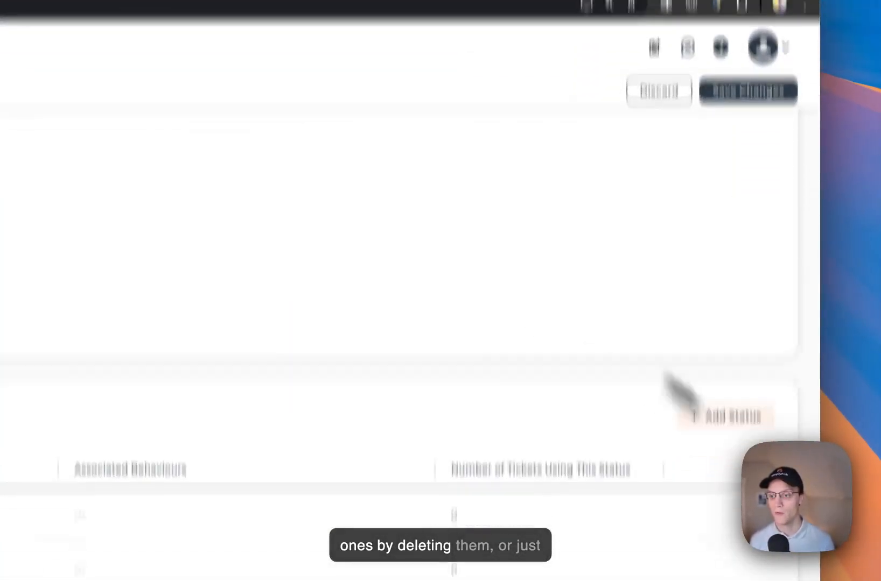
{"action": "left_click", "coordinate": [731, 569]}
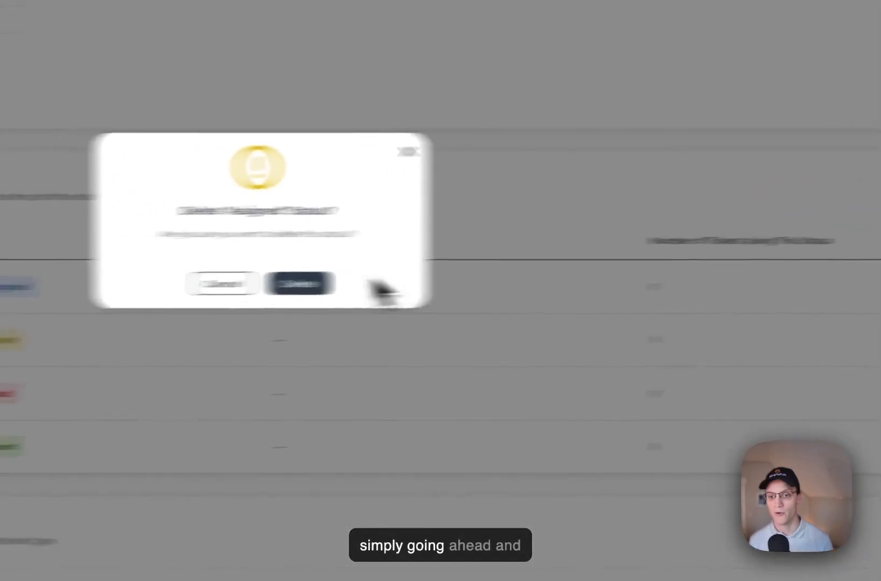
{"action": "left_click", "coordinate": [318, 284]}
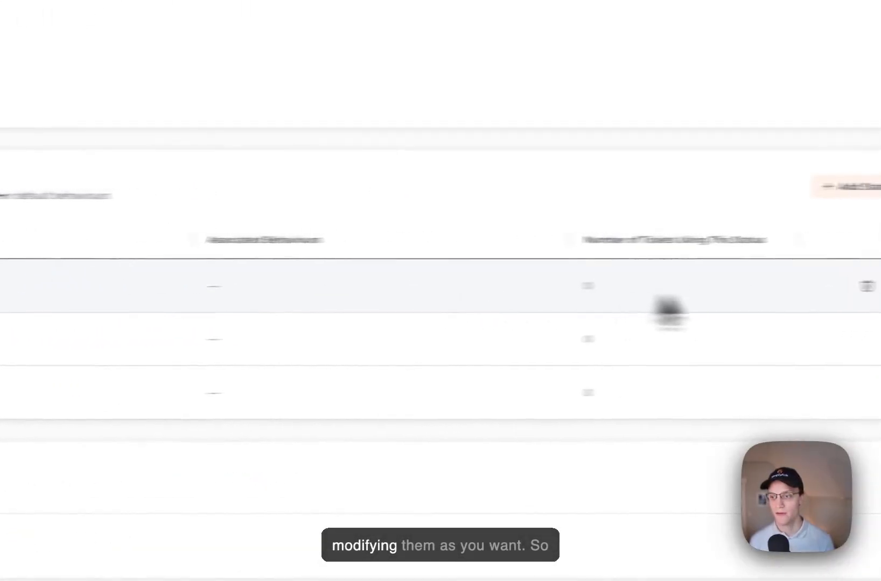
Rename the Unassigned status to Assigned and change its colour to yellow
{"action": "left_click", "coordinate": [271, 412]}
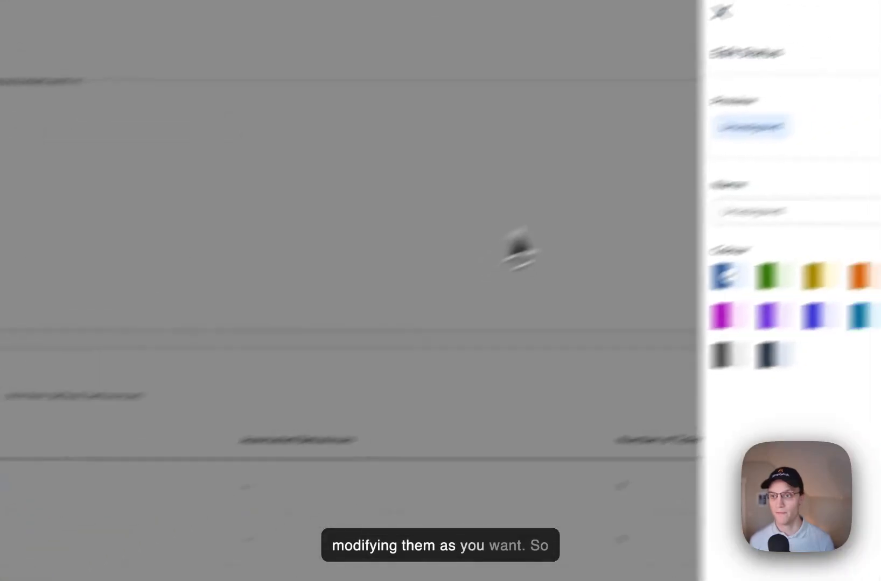
{"action": "double_click", "coordinate": [740, 211]}
{"action": "type", "text": "As"}
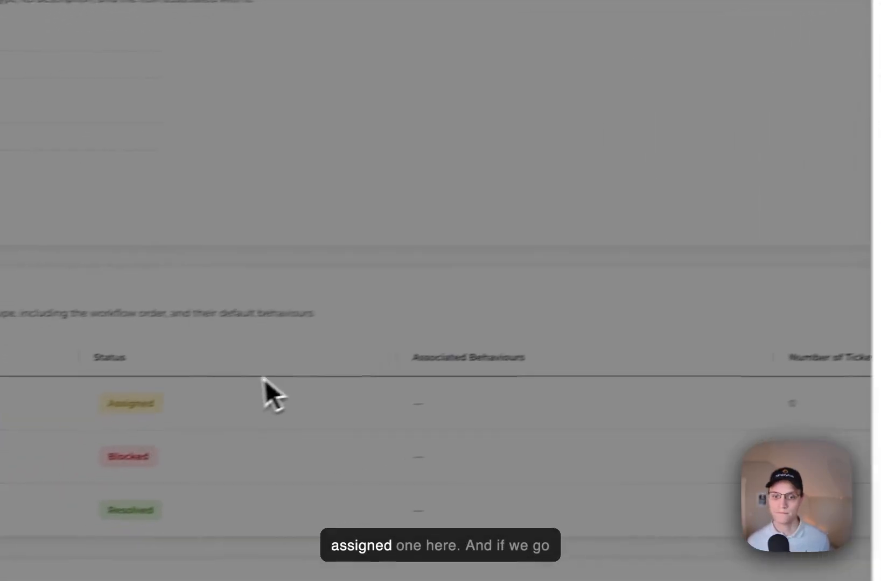
{"action": "left_click", "coordinate": [265, 379]}
Turn off the visibility of the External ID and Full Address additional fields
{"action": "scroll", "coordinate": [562, 247], "scroll_direction": "down", "scroll_amount": 5}
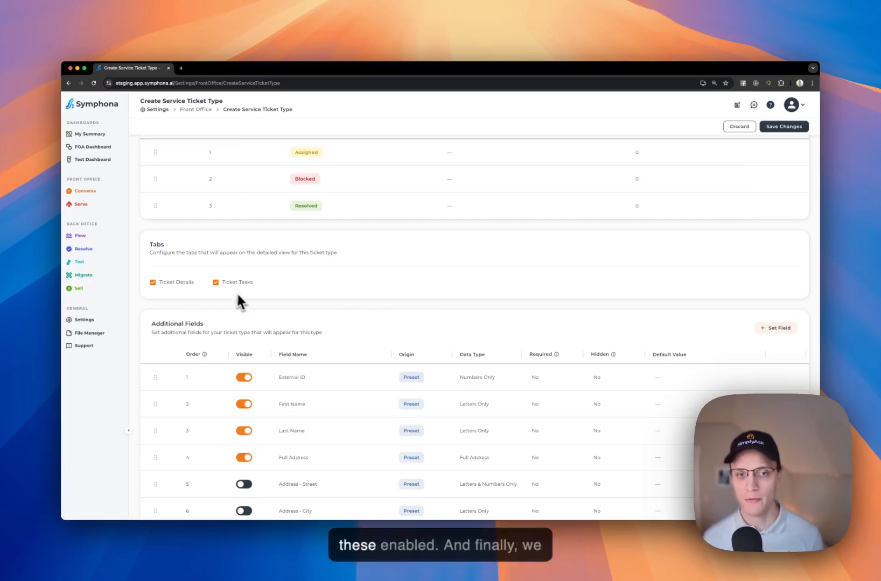
{"action": "scroll", "coordinate": [246, 294], "scroll_direction": "down", "scroll_amount": 3}
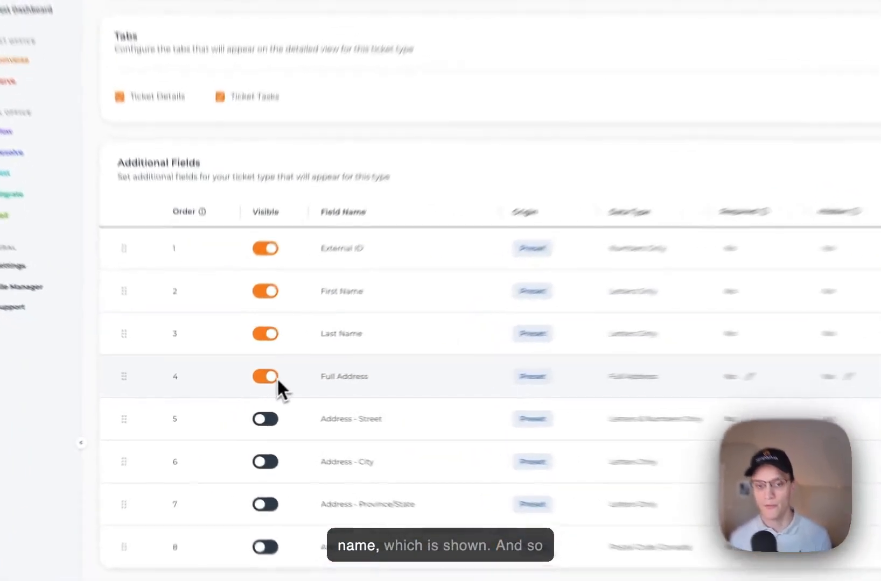
{"action": "left_click", "coordinate": [247, 391]}
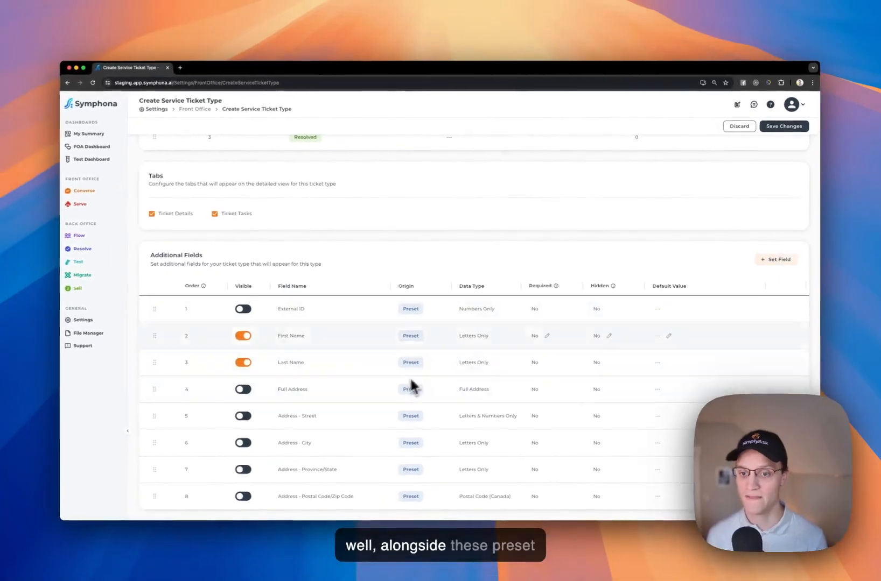
Add a required, non-hidden additional field named Employee ID with the data type Anything
{"action": "left_click", "coordinate": [776, 259]}
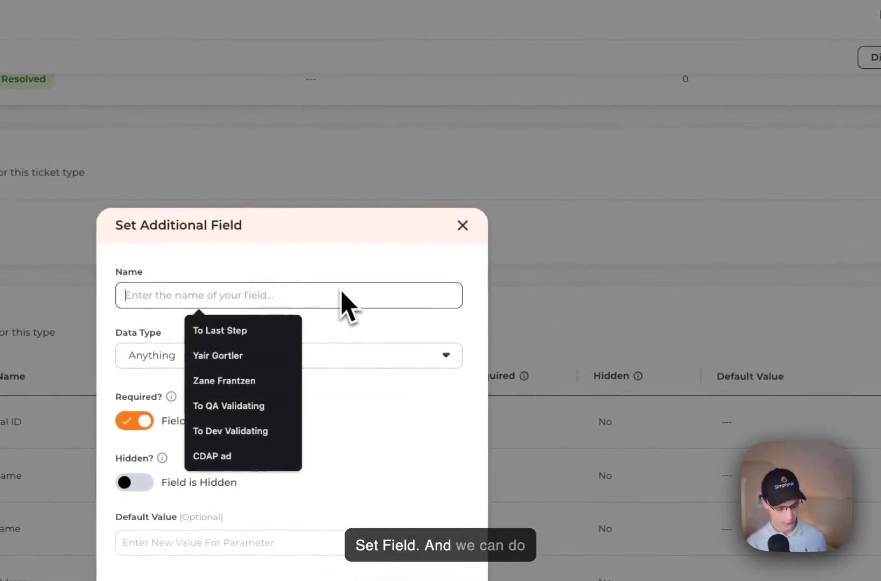
{"action": "type", "text": "Employee"}
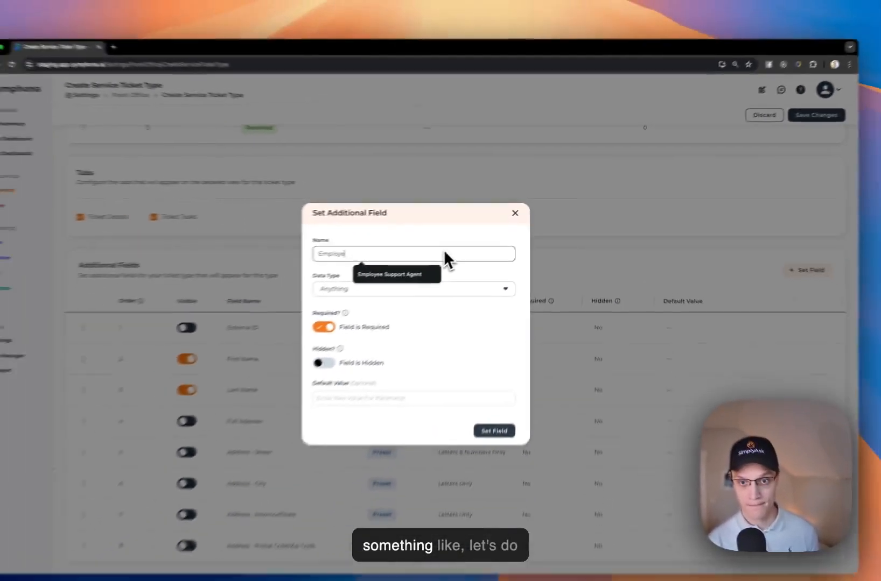
{"action": "type", "text": " ID"}
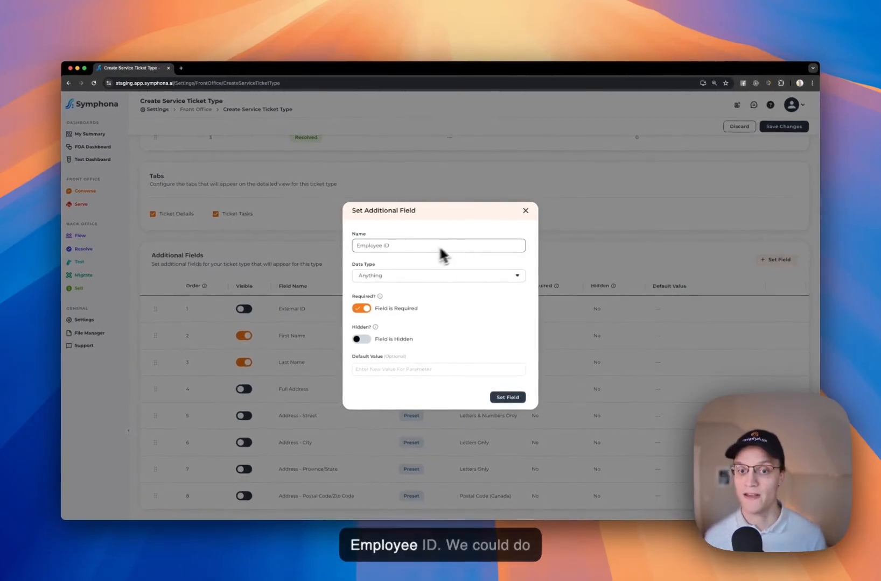
{"action": "left_click", "coordinate": [415, 275]}
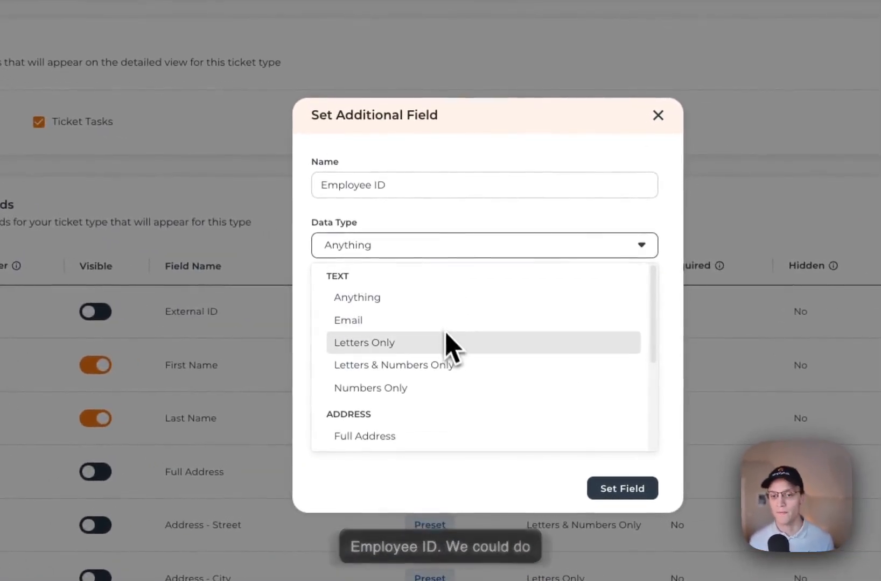
{"action": "scroll", "coordinate": [439, 335], "scroll_direction": "down", "scroll_amount": 3}
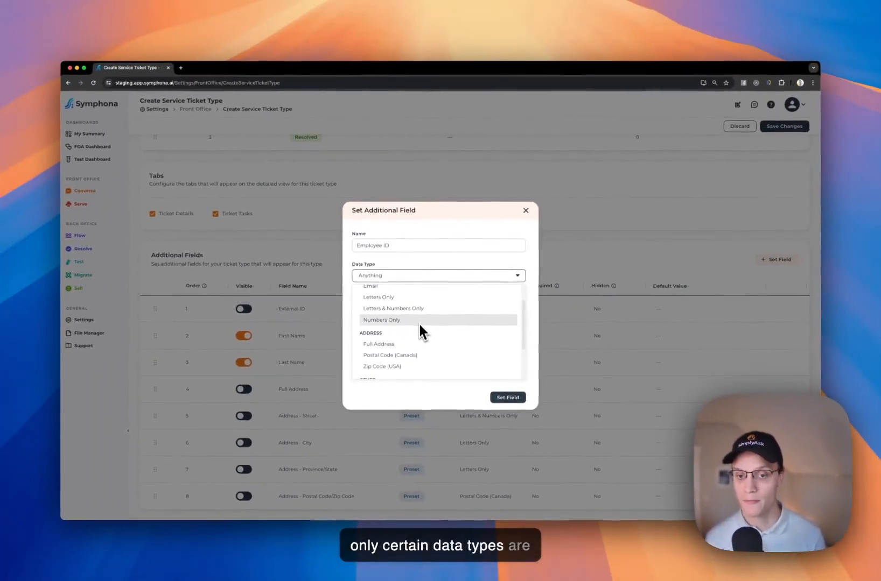
{"action": "scroll", "coordinate": [418, 321], "scroll_direction": "up", "scroll_amount": 2}
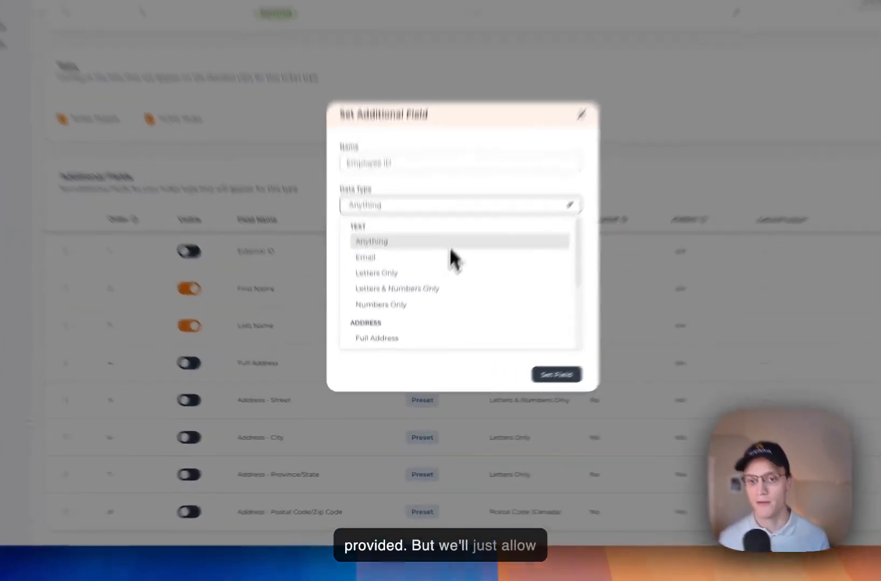
{"action": "left_click", "coordinate": [433, 303]}
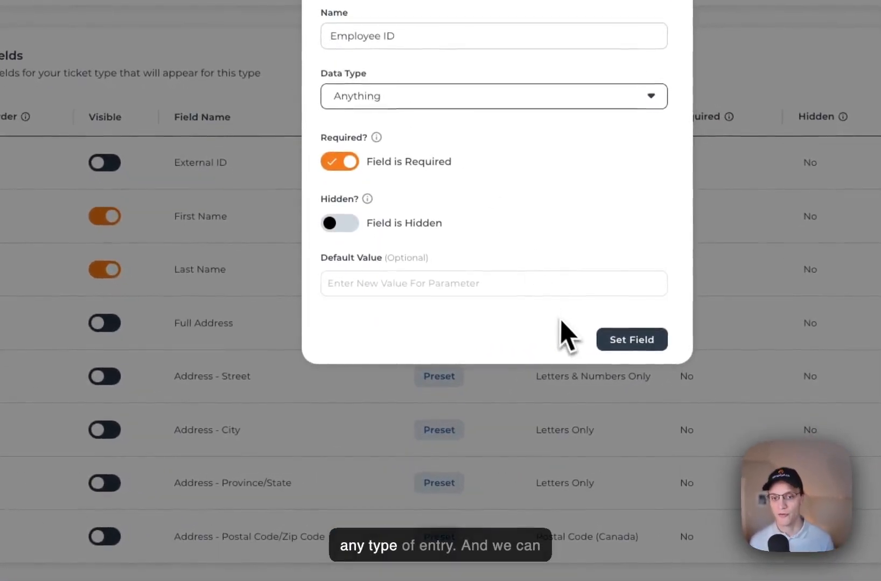
{"action": "left_click", "coordinate": [624, 345]}
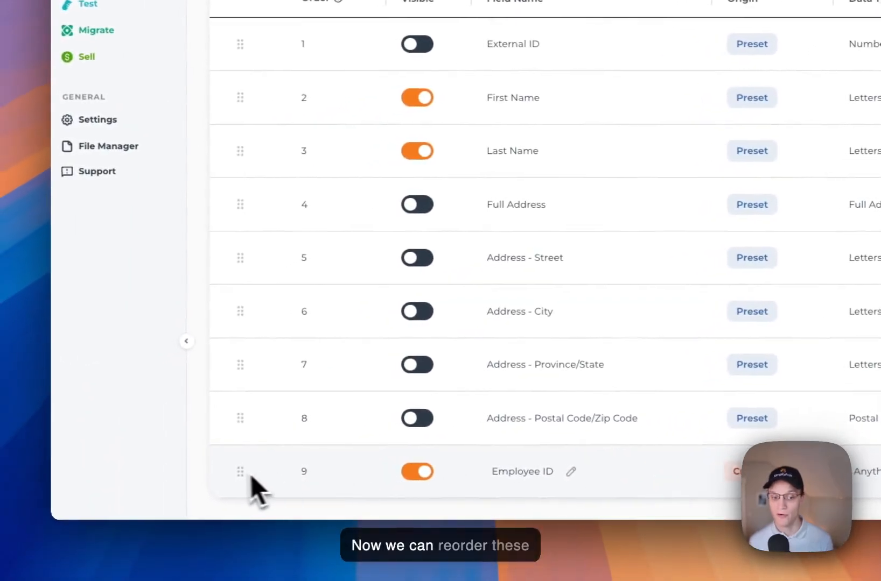
Move the Employee ID field to the first place among the additional fields and set Required to No
{"action": "left_click_drag", "start_coordinate": [248, 477], "coordinate": [238, 49]}
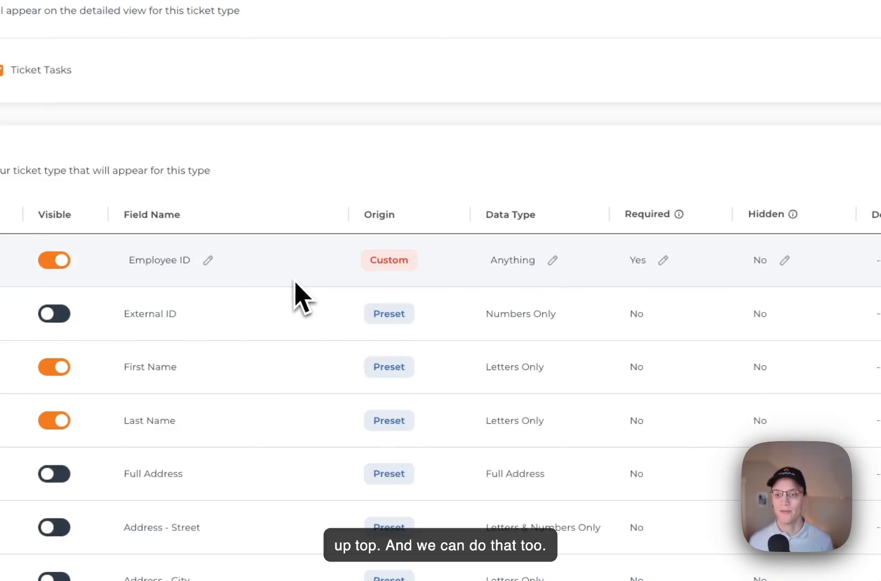
{"action": "left_click", "coordinate": [643, 260]}
{"action": "left_click", "coordinate": [646, 288]}
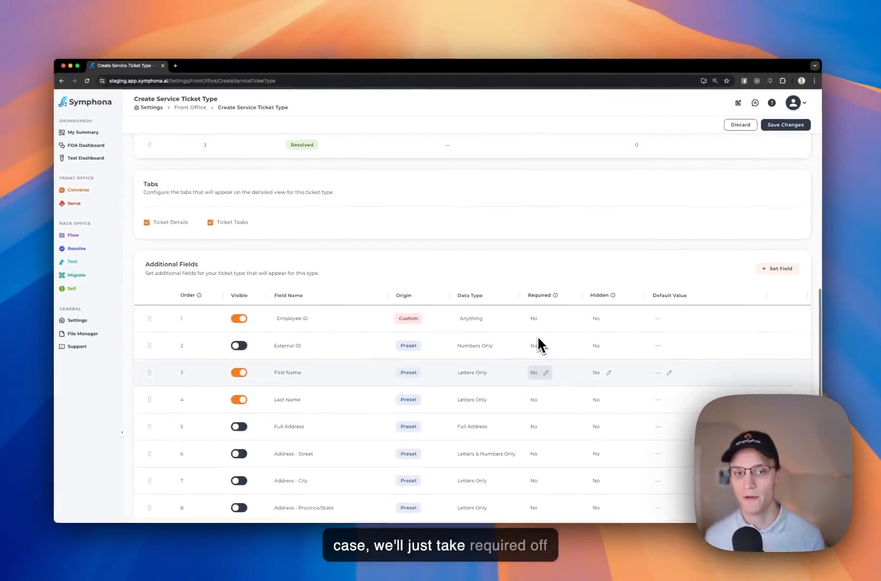
Save the new IT Request ticket type and open the Service Tickets list in Serve, refreshing the page
{"action": "scroll", "coordinate": [537, 336], "scroll_direction": "up", "scroll_amount": 10}
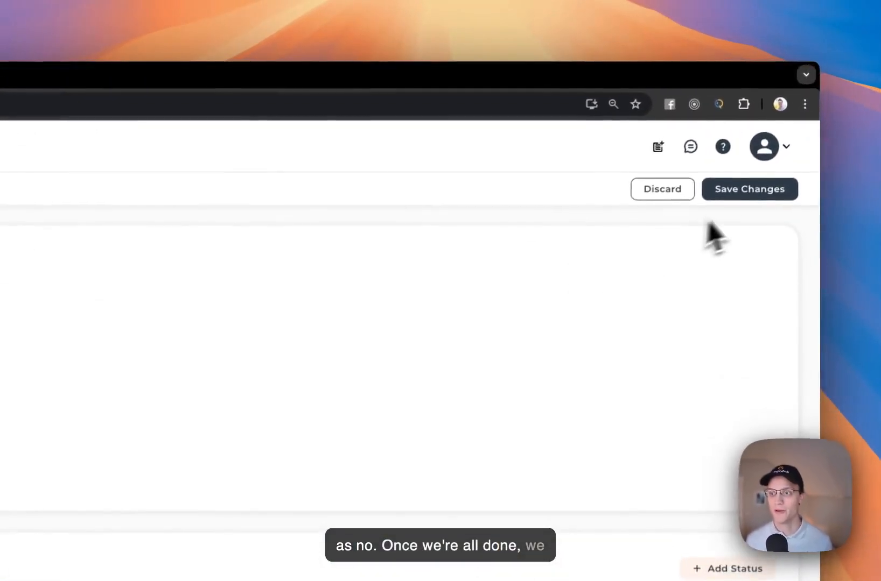
{"action": "left_click", "coordinate": [783, 128]}
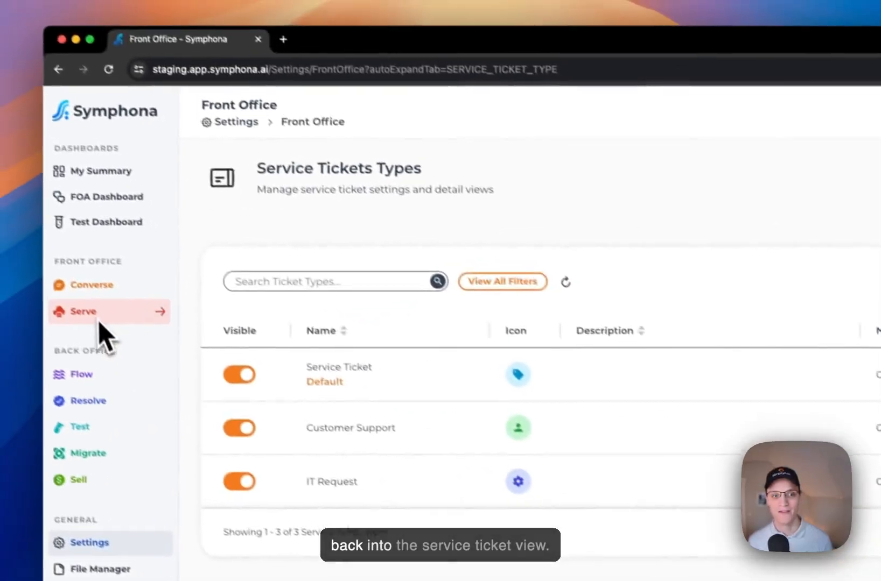
{"action": "left_click", "coordinate": [116, 328]}
{"action": "left_click", "coordinate": [263, 141]}
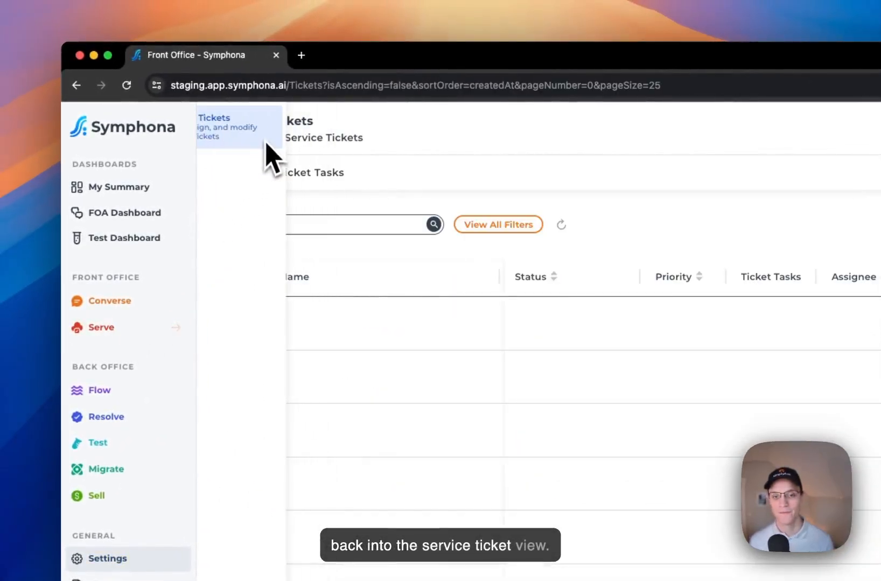
{"action": "key", "text": "super+r"}
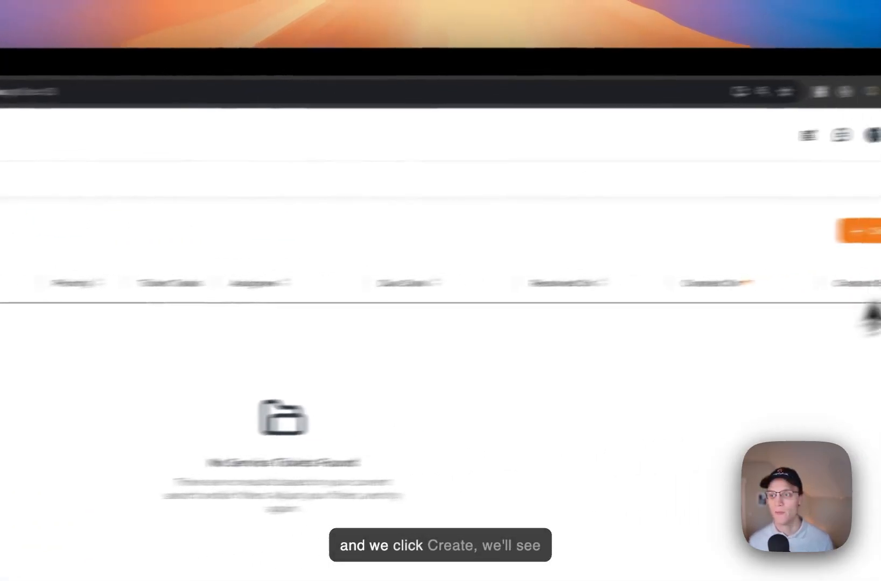
Start a new service ticket with the ticket type IT Request and look through its additional fields
{"action": "left_click", "coordinate": [764, 245]}
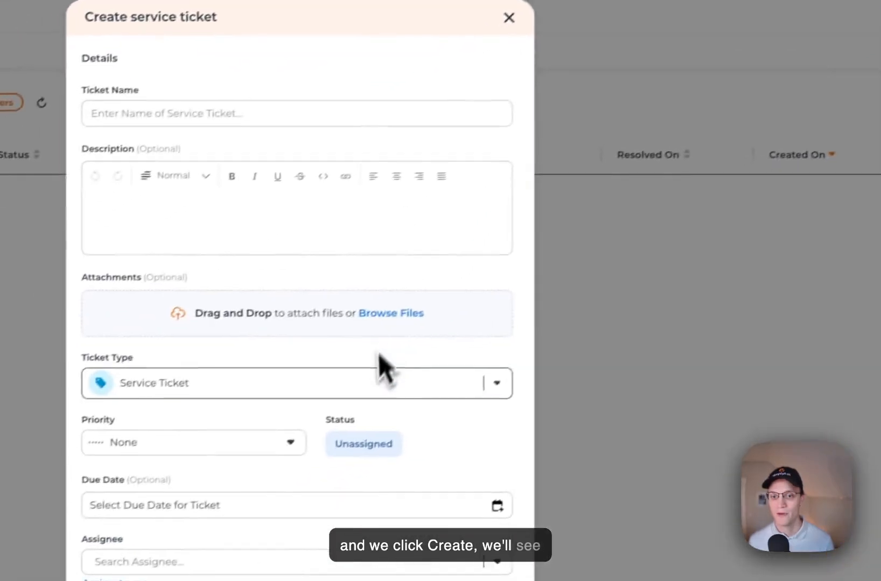
{"action": "left_click", "coordinate": [159, 522]}
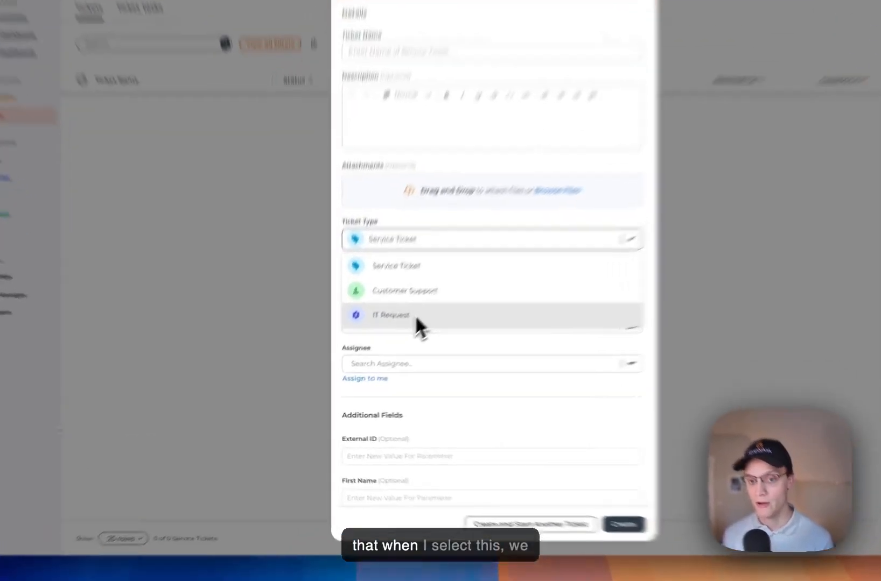
{"action": "left_click", "coordinate": [385, 348]}
{"action": "scroll", "coordinate": [390, 427], "scroll_direction": "down", "scroll_amount": 3}
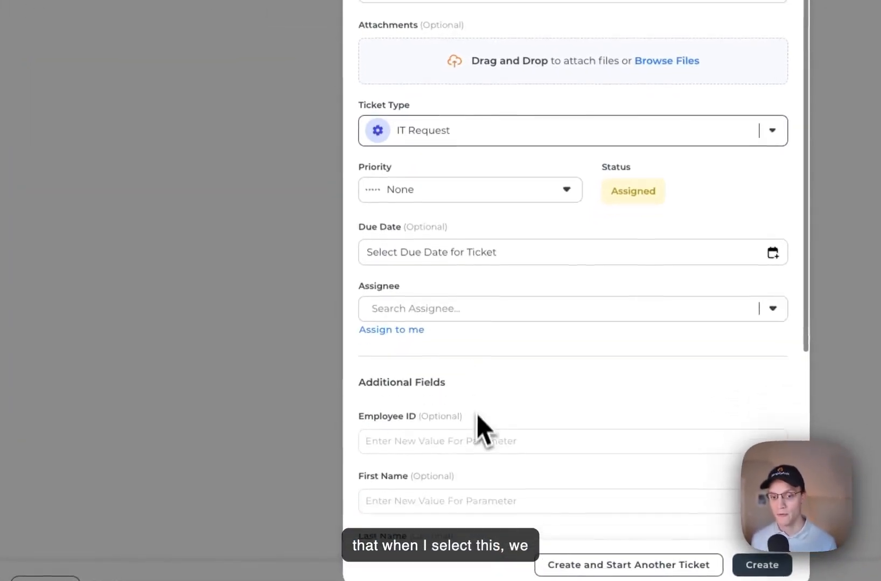
{"action": "scroll", "coordinate": [477, 427], "scroll_direction": "down", "scroll_amount": 4}
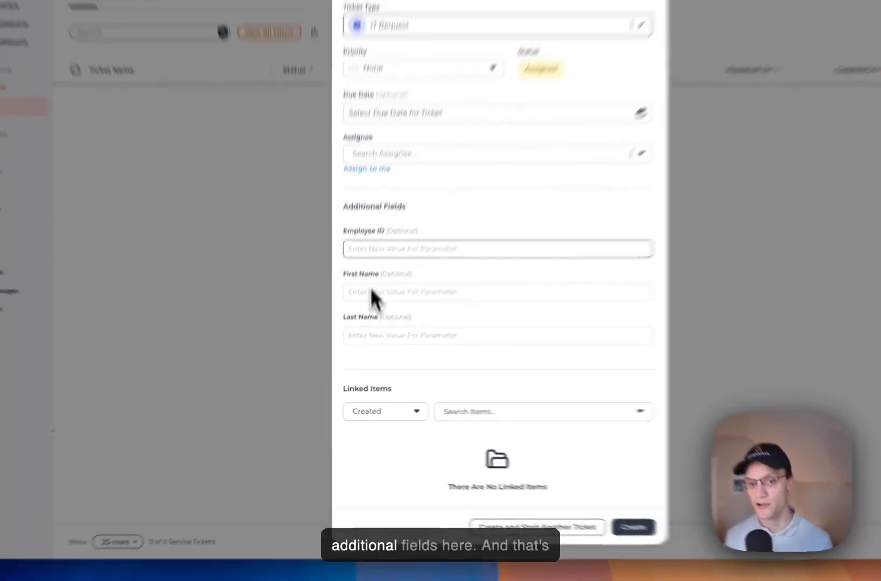
{"action": "scroll", "coordinate": [399, 233], "scroll_direction": "up", "scroll_amount": 2}
{"action": "scroll", "coordinate": [353, 326], "scroll_direction": "up", "scroll_amount": 2}
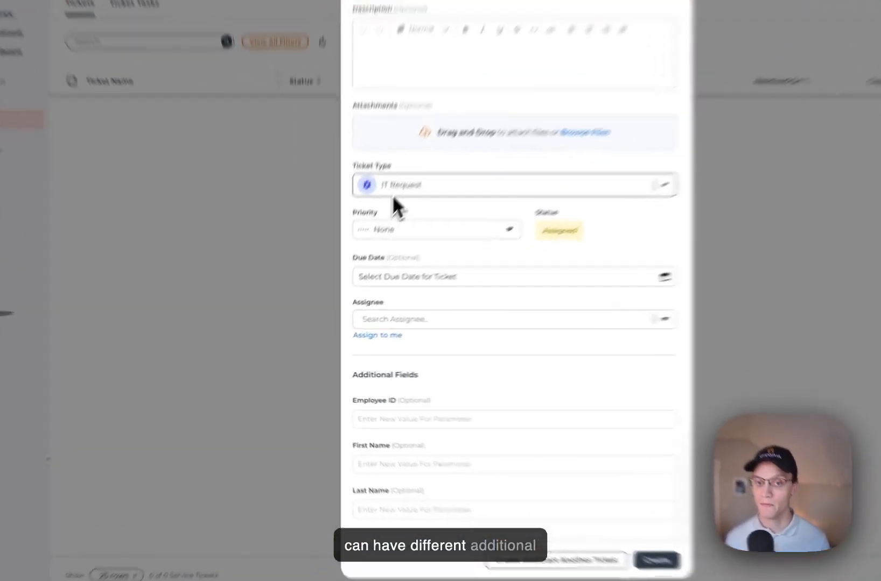
Switch the ticket type to Service Ticket to compare its additional fields, and set it back to IT Request
{"action": "left_click", "coordinate": [358, 253]}
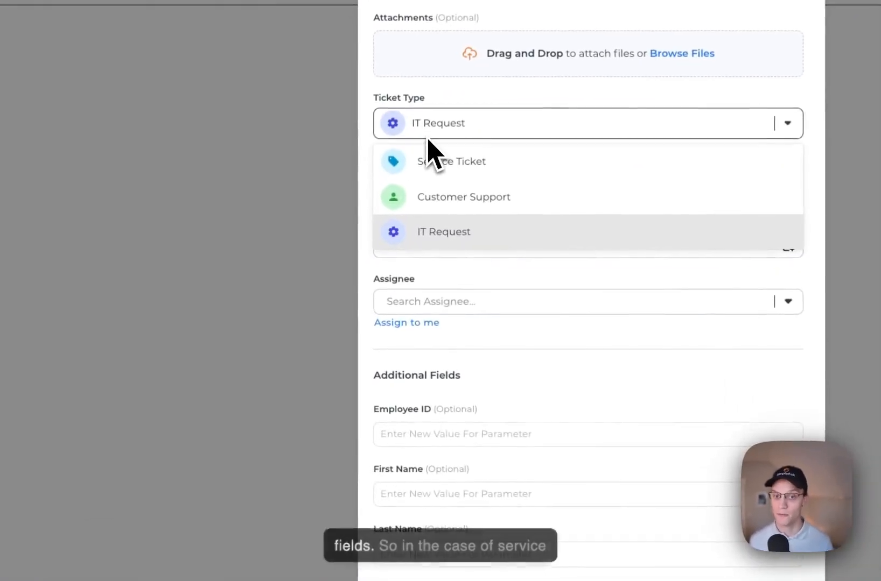
{"action": "left_click", "coordinate": [444, 170]}
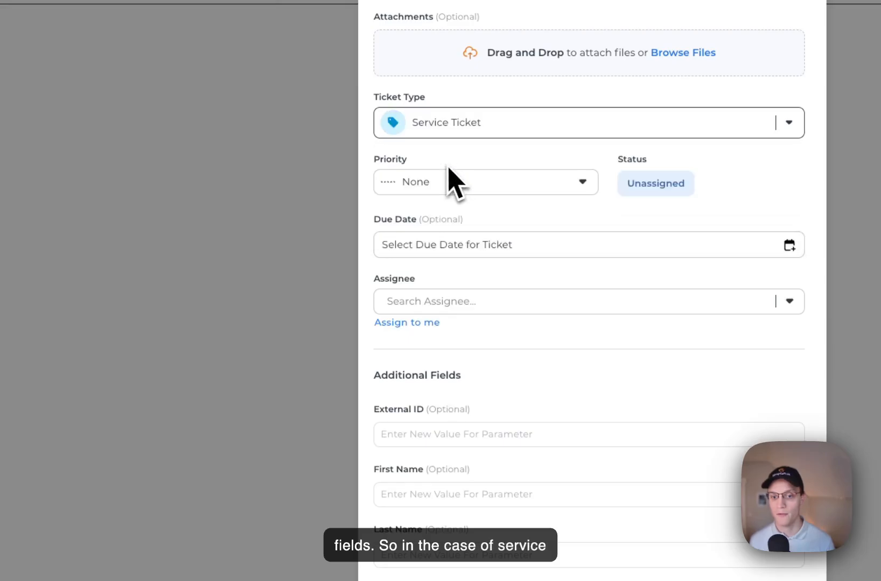
{"action": "scroll", "coordinate": [454, 337], "scroll_direction": "down", "scroll_amount": 1}
{"action": "scroll", "coordinate": [451, 326], "scroll_direction": "down", "scroll_amount": 1}
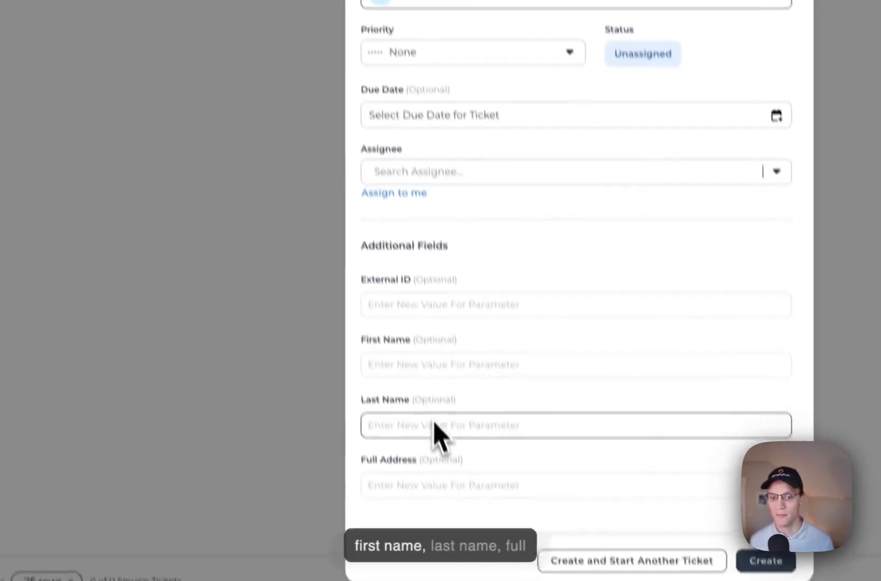
{"action": "left_click", "coordinate": [480, 150]}
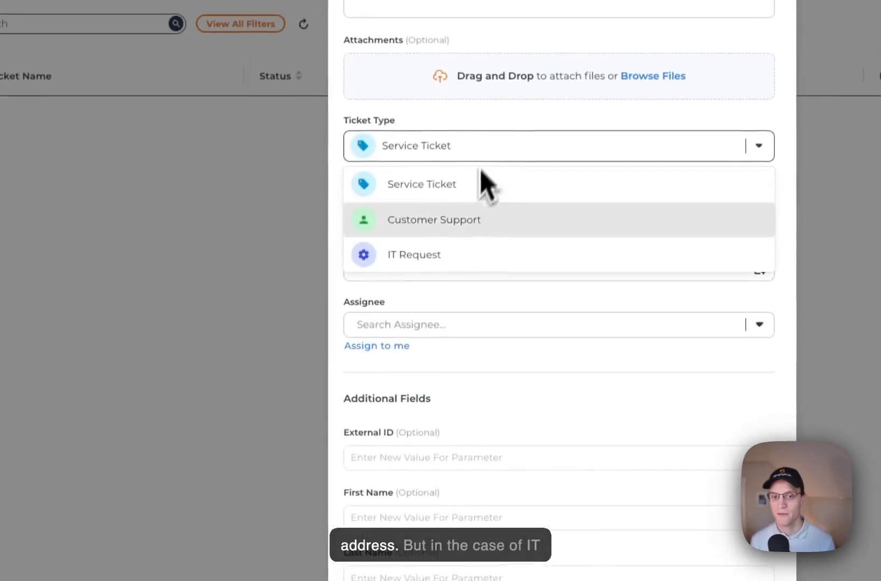
{"action": "left_click", "coordinate": [455, 259]}
{"action": "scroll", "coordinate": [446, 420], "scroll_direction": "down", "scroll_amount": 1}
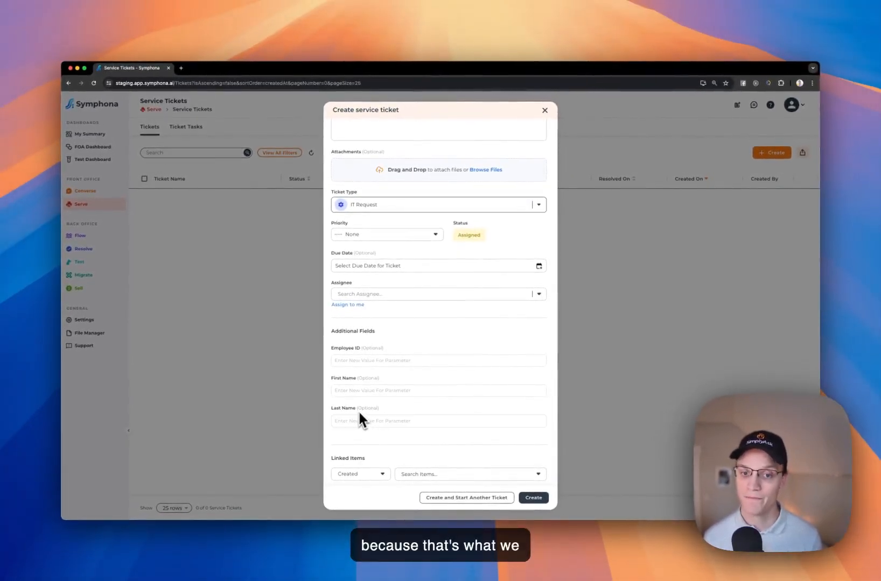
Enter "Name" as the ticket name and "Some request" as the description
{"action": "scroll", "coordinate": [385, 162], "scroll_direction": "up", "scroll_amount": 5}
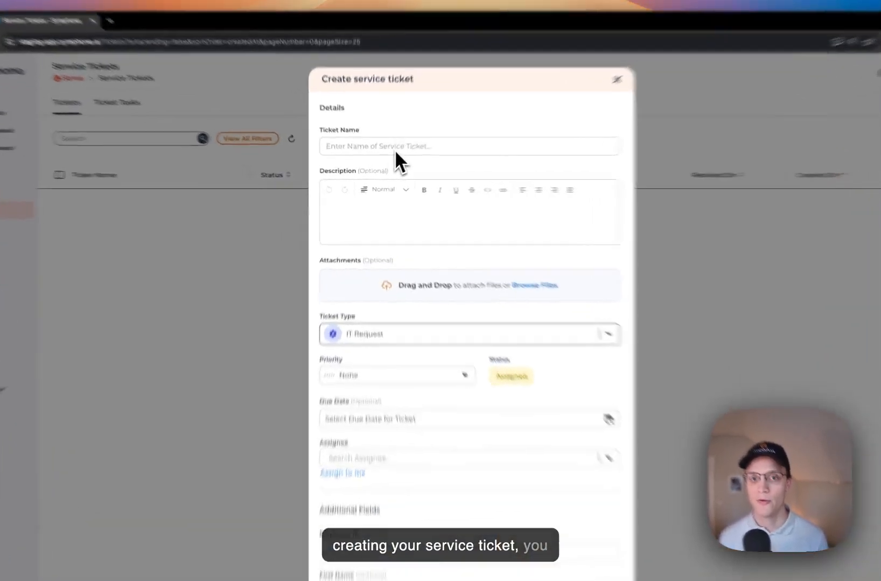
{"action": "left_click", "coordinate": [385, 160]}
{"action": "type", "text": "Nam"}
{"action": "key", "text": "Tab"}
{"action": "key", "text": "Tab"}
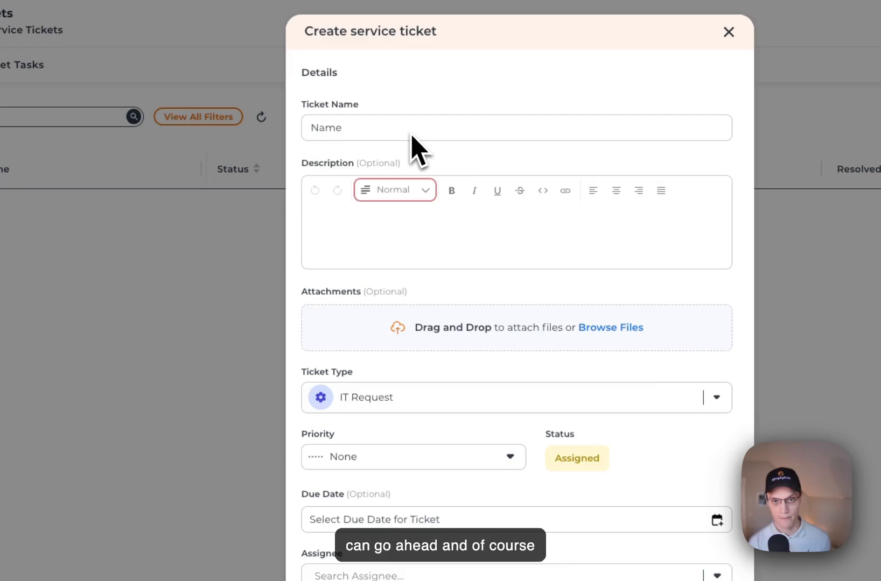
{"action": "left_click", "coordinate": [439, 237]}
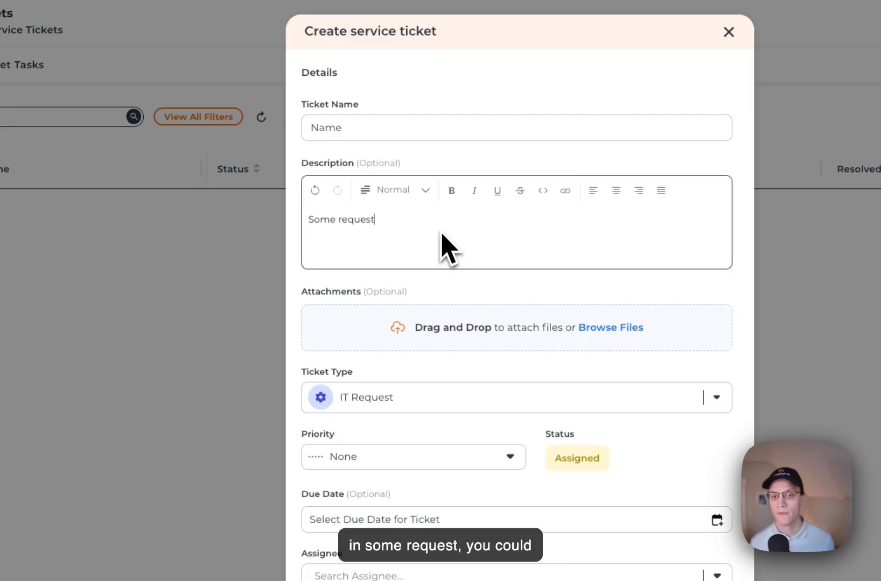
Set the ticket's priority to High and its status to Blocked
{"action": "left_click", "coordinate": [450, 457]}
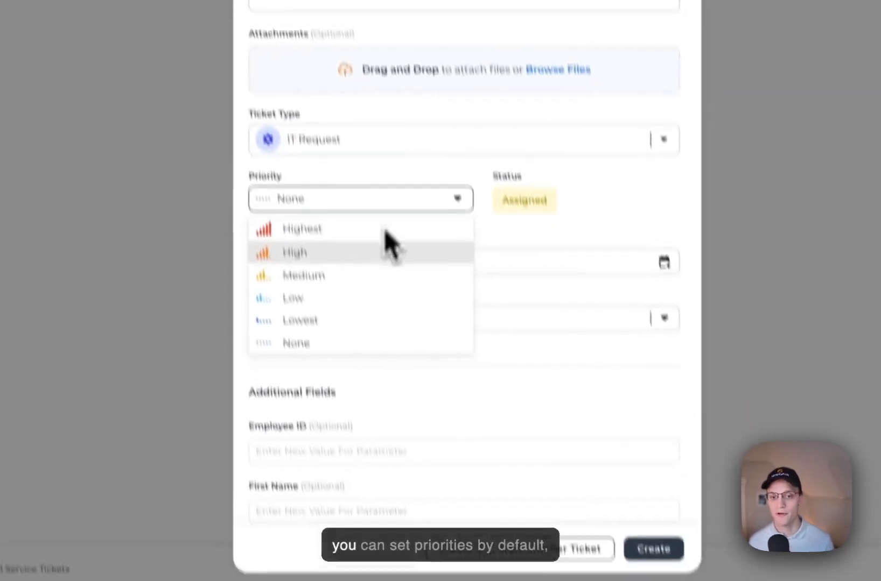
{"action": "left_click", "coordinate": [387, 246]}
{"action": "left_click", "coordinate": [521, 203]}
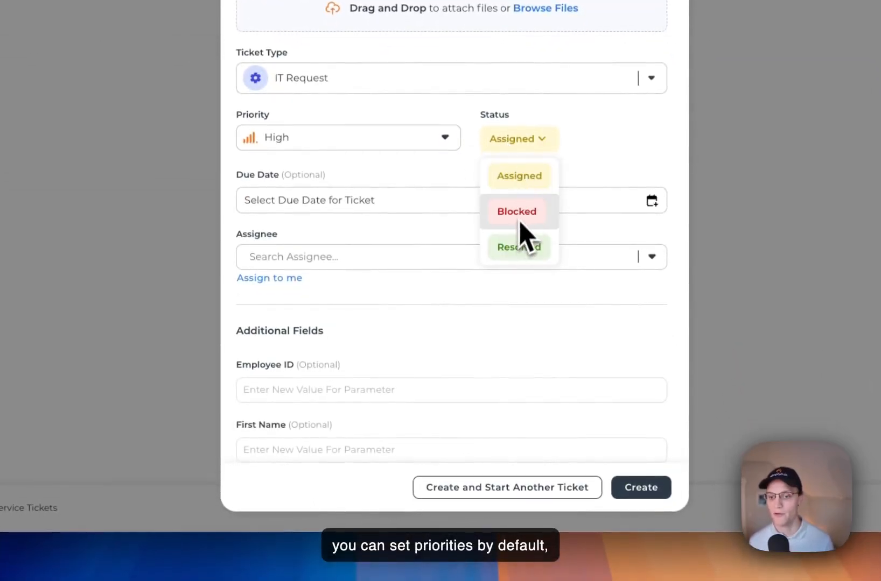
{"action": "left_click", "coordinate": [523, 225]}
Assign the ticket to yourself and create it, leaving the additional fields and linked items empty
{"action": "scroll", "coordinate": [609, 156], "scroll_direction": "down", "scroll_amount": 2}
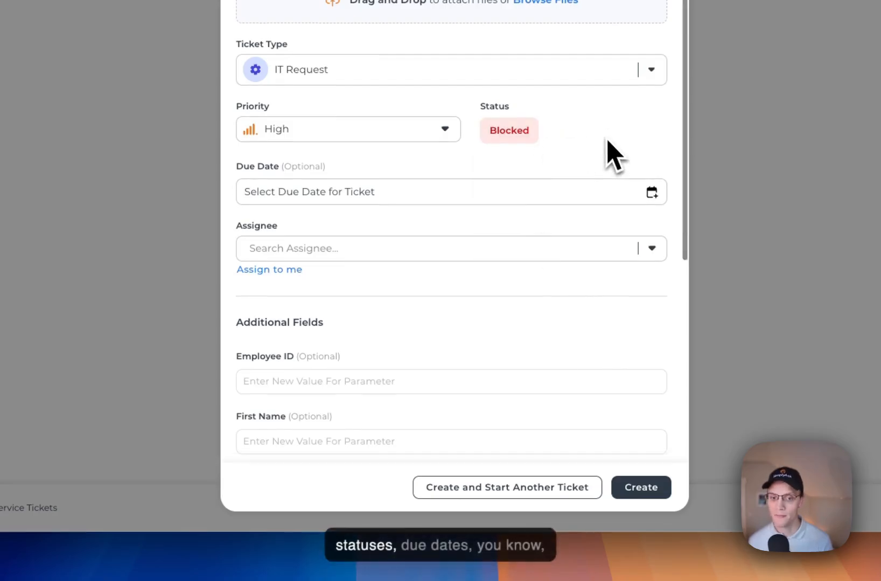
{"action": "left_click", "coordinate": [279, 263]}
{"action": "scroll", "coordinate": [429, 281], "scroll_direction": "down", "scroll_amount": 5}
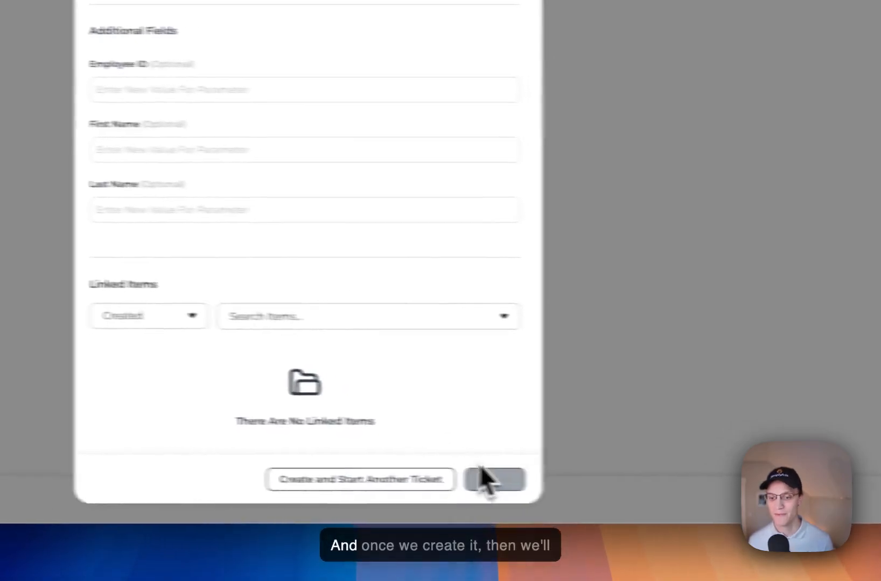
{"action": "left_click", "coordinate": [640, 488]}
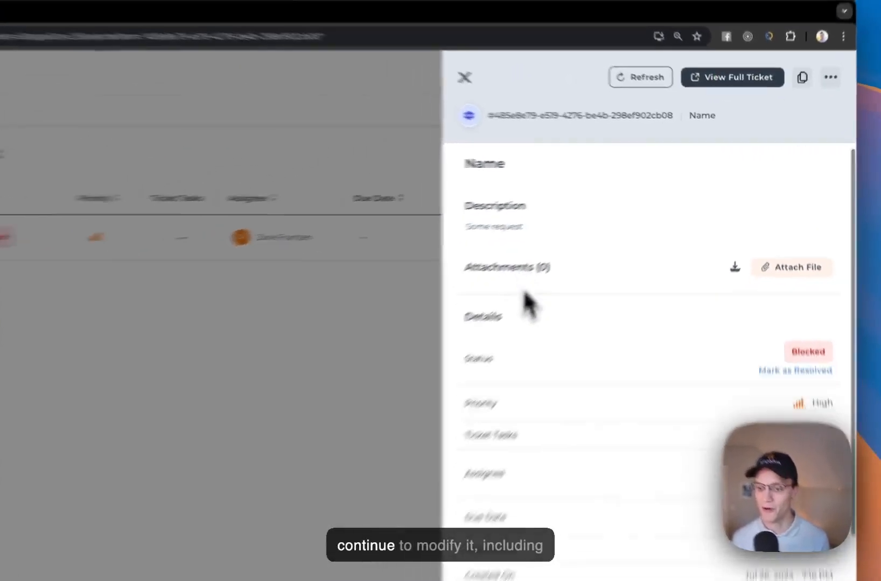
Review the created ticket's details and tasks in its full view, and return to the Service Tickets list
{"action": "scroll", "coordinate": [465, 334], "scroll_direction": "down", "scroll_amount": 5}
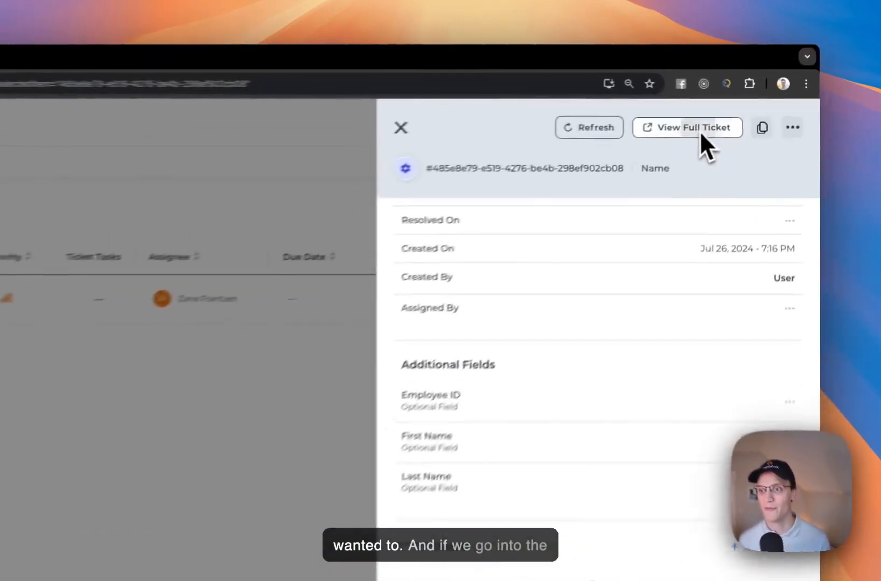
{"action": "left_click", "coordinate": [747, 107]}
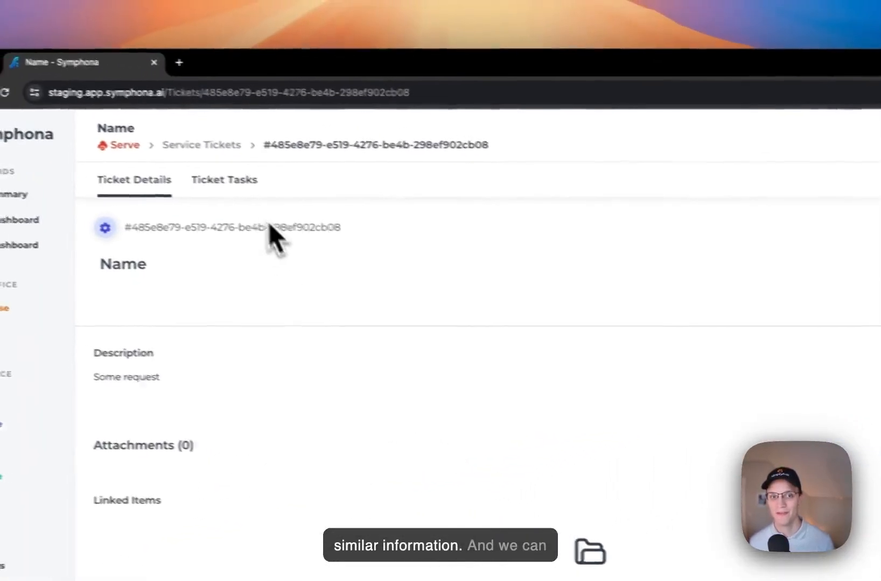
{"action": "left_click", "coordinate": [177, 165]}
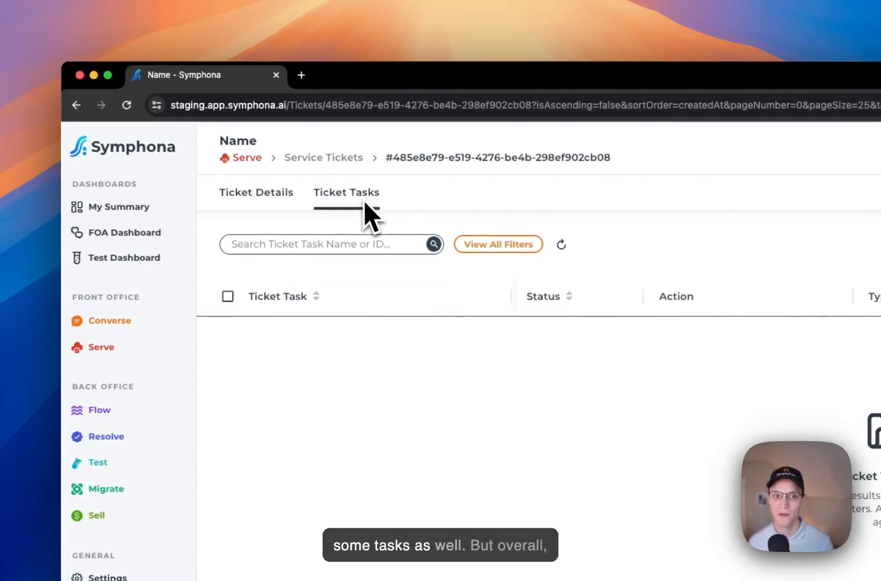
{"action": "left_click", "coordinate": [286, 200]}
{"action": "left_click", "coordinate": [323, 163]}
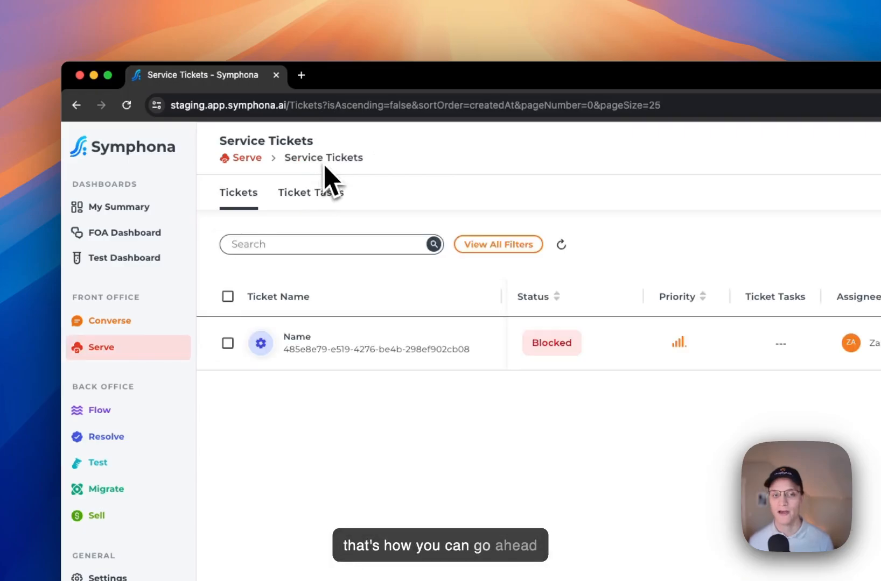